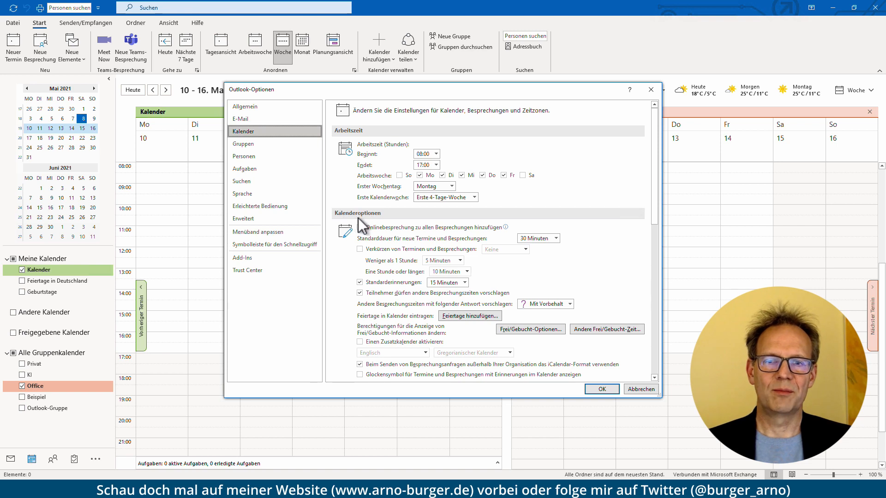
Step: Add the public holidays for Deutschland to the personal calendar and confirm the calendar options
left_click(447, 317)
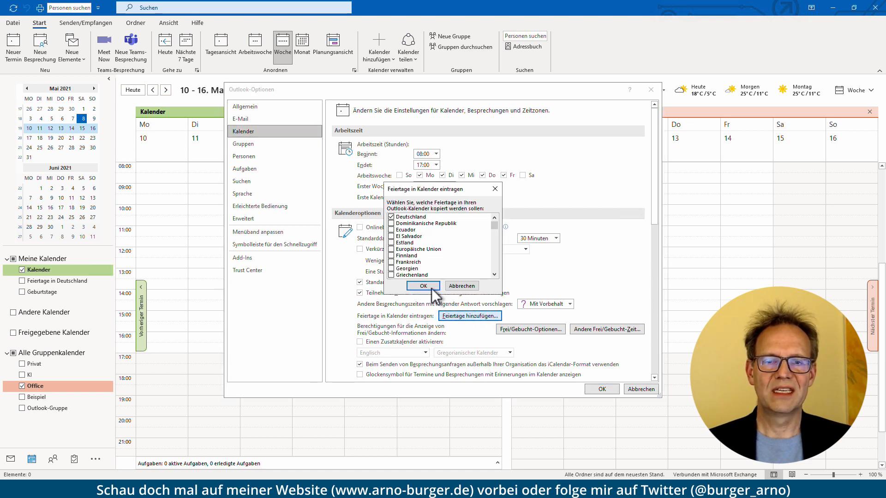
left_click(390, 217)
left_click(391, 217)
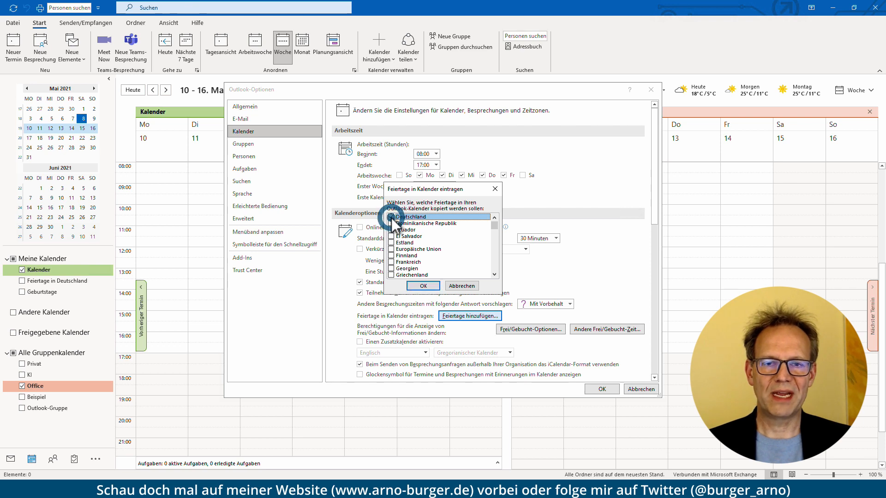
left_click(422, 284)
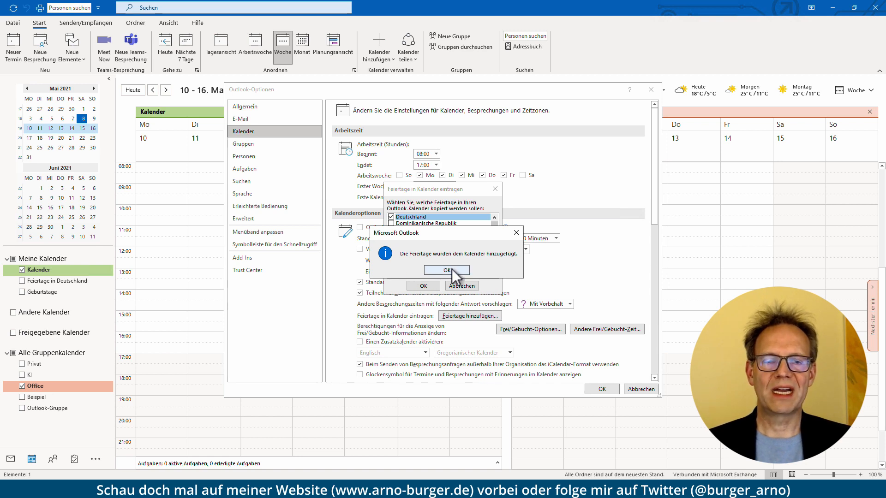
left_click(447, 270)
left_click(608, 388)
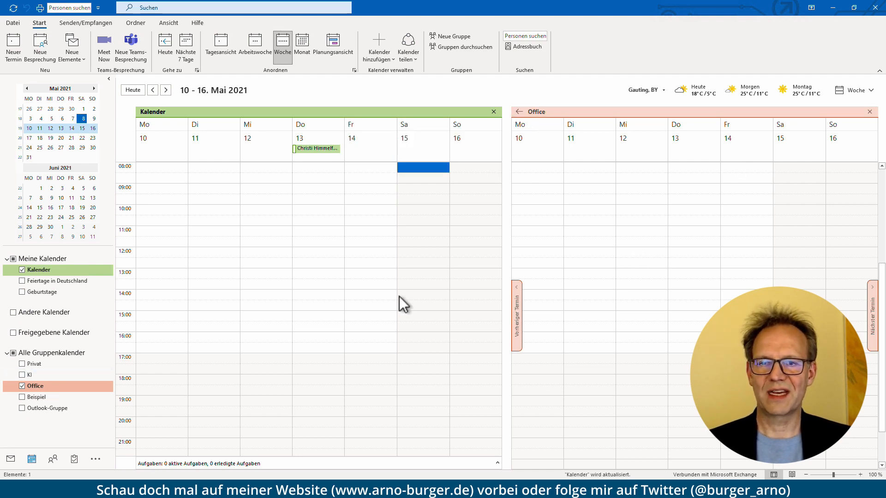
Step: Copy the Christi Himmelfahrt entry on 13 May into the Office group calendar and delete that copy again
mouse_move(311, 148)
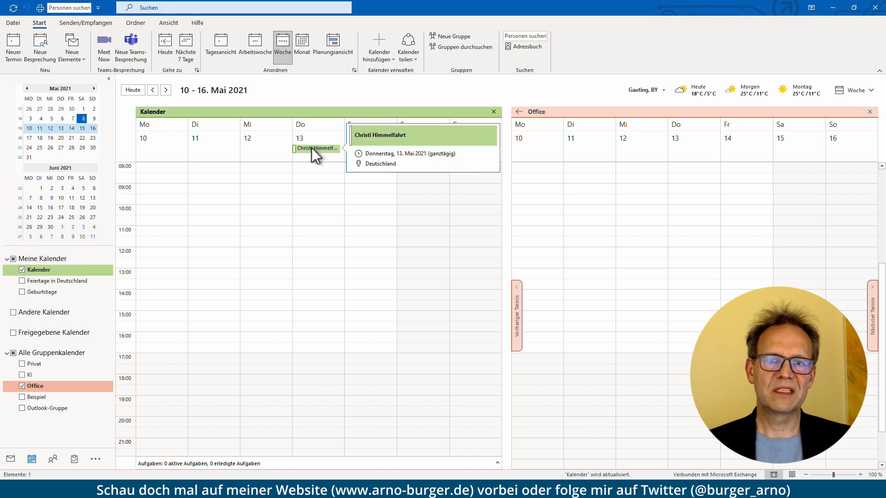
left_click_drag(311, 148, 683, 150)
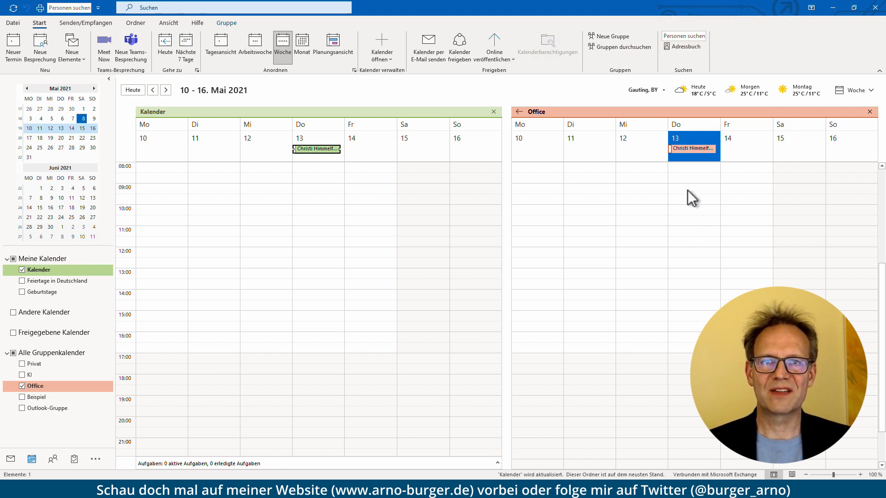
right_click(683, 149)
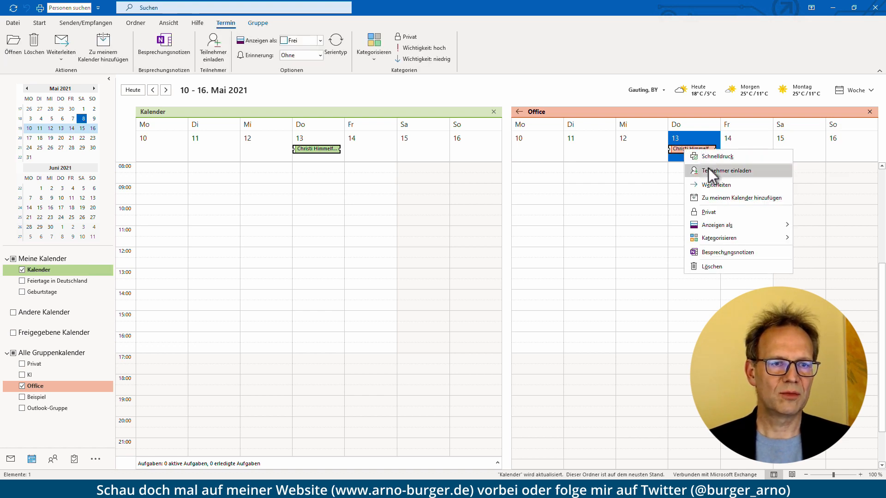
left_click(702, 269)
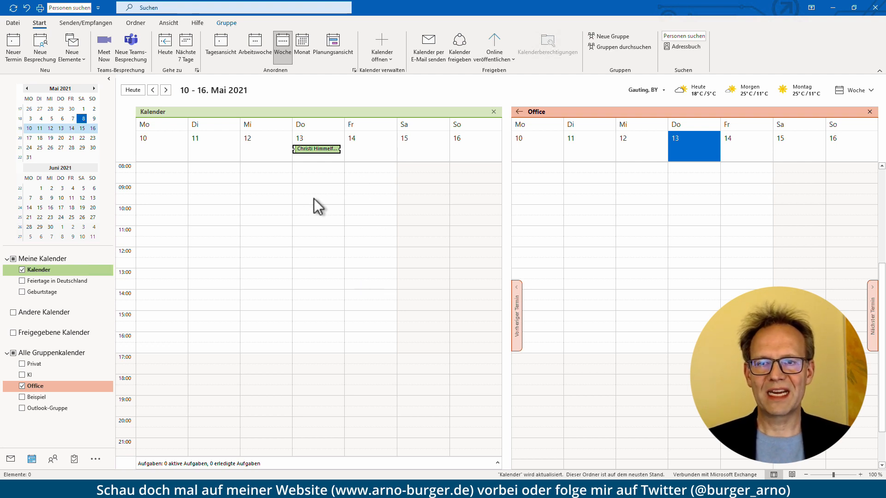
Step: Change the personal calendar's view from Kalender to Liste
left_click(170, 24)
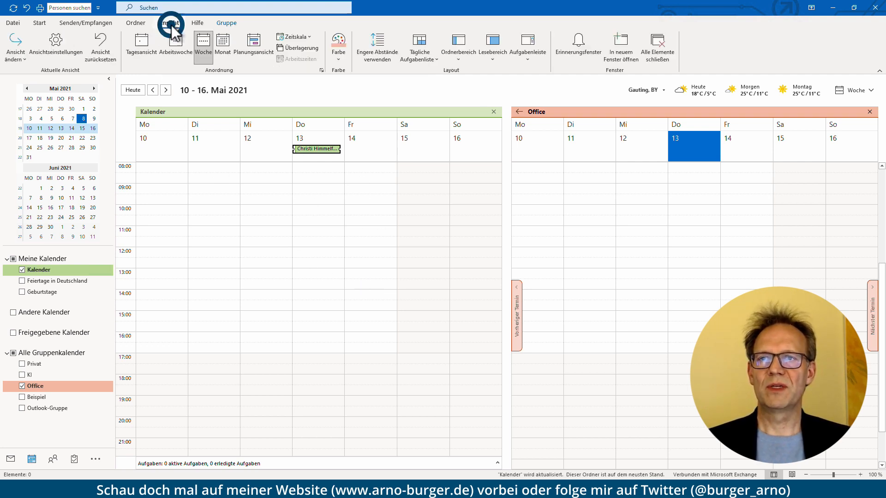
left_click(20, 59)
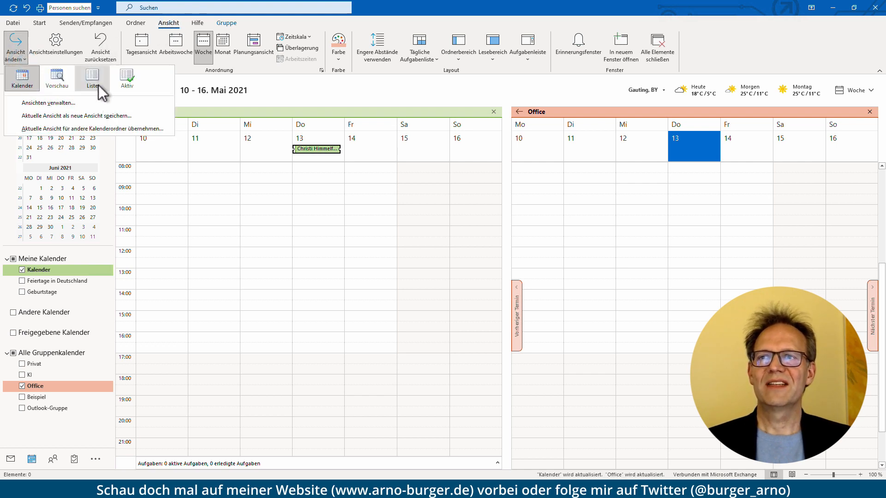
left_click(99, 85)
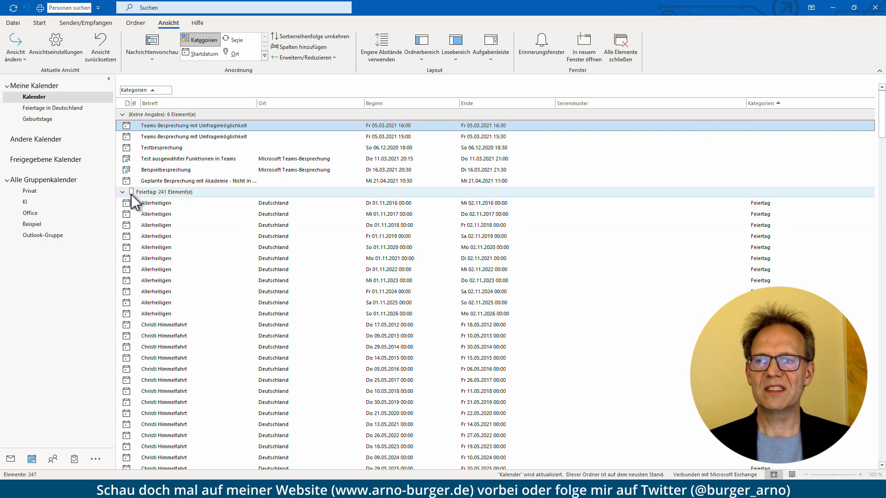
Step: Open the first Allerheiligen entry, inspect its assigned colour category in the full category list, and close both without changes
left_click(156, 203)
double_click(157, 203)
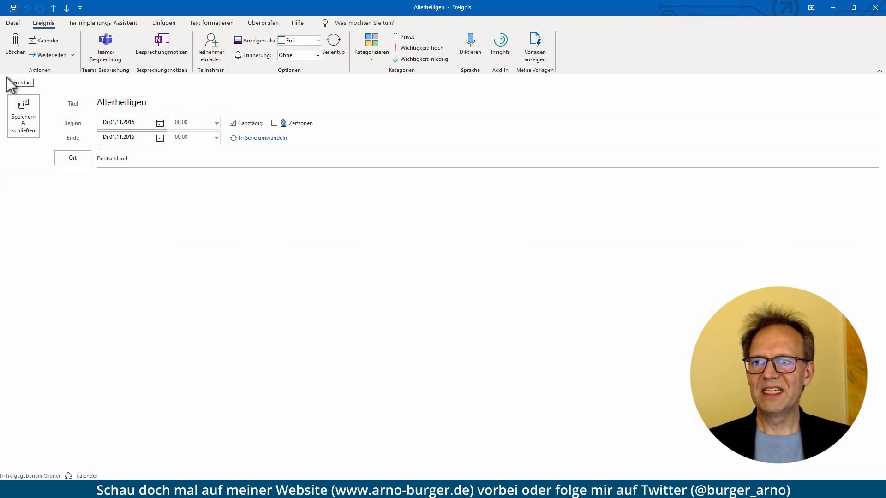
left_click(375, 59)
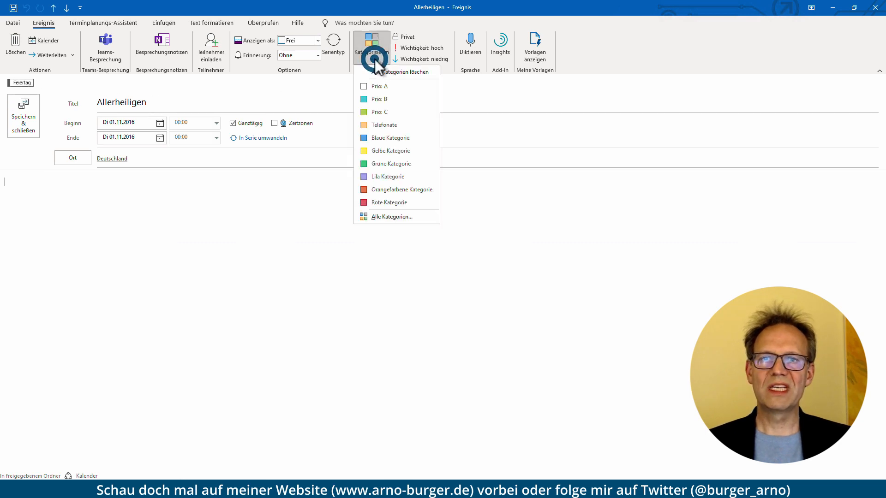
left_click(382, 215)
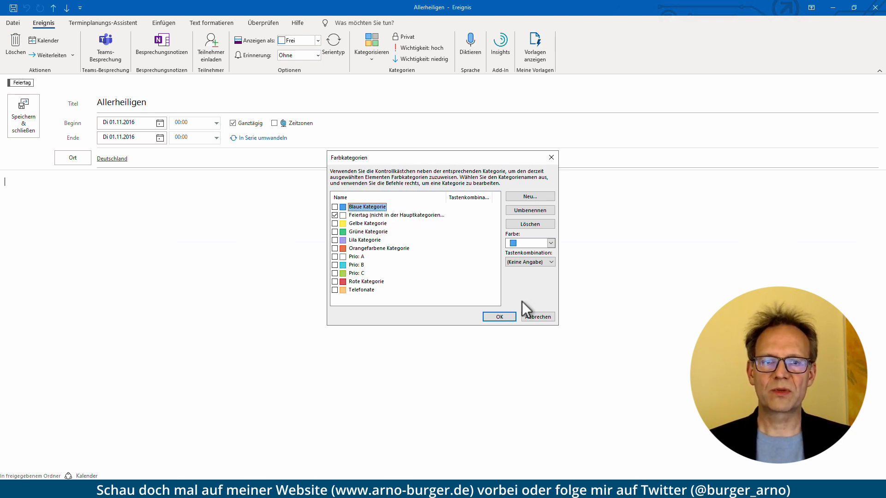
left_click(541, 317)
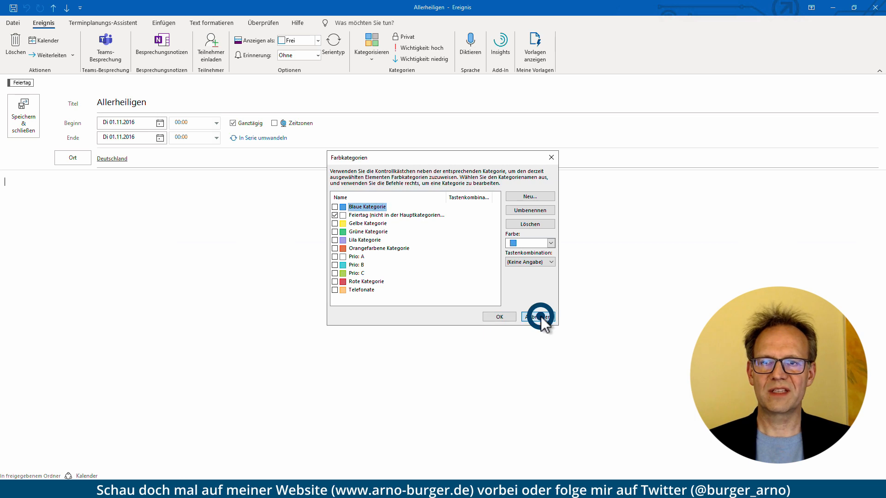
left_click(876, 8)
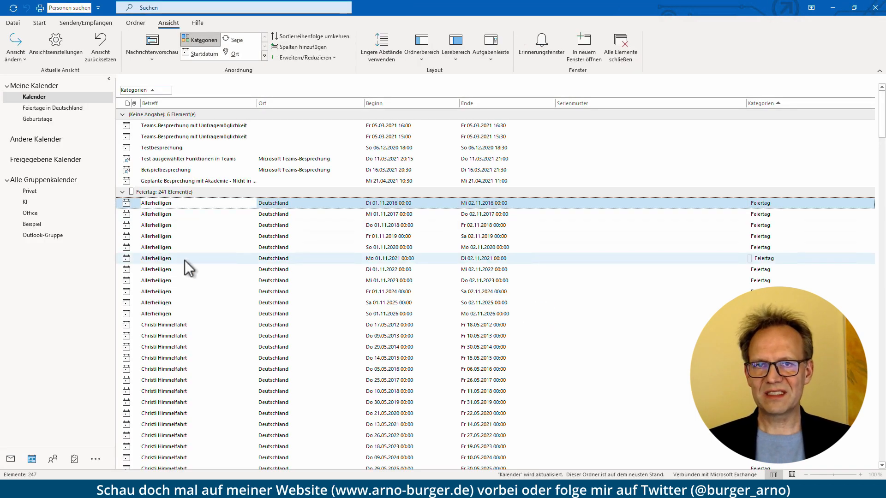
Step: Select the whole Feiertag category group in the personal calendar's list and copy all its entries
left_click(122, 192)
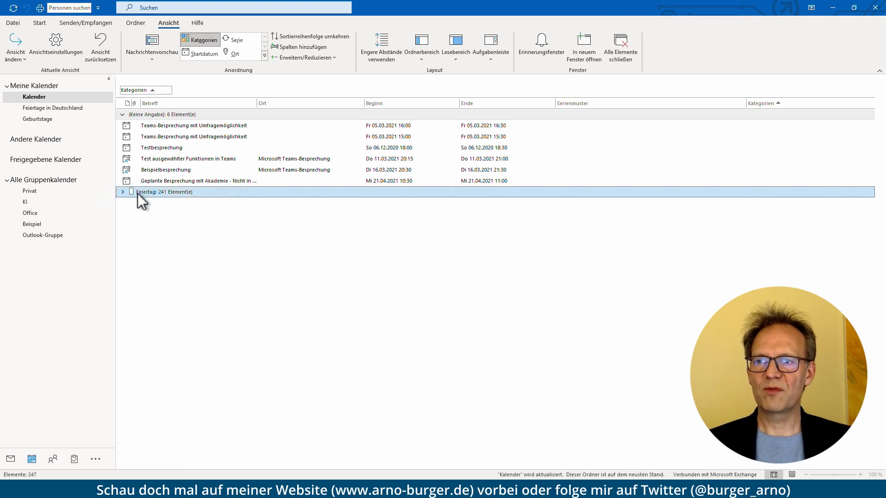
left_click(122, 192)
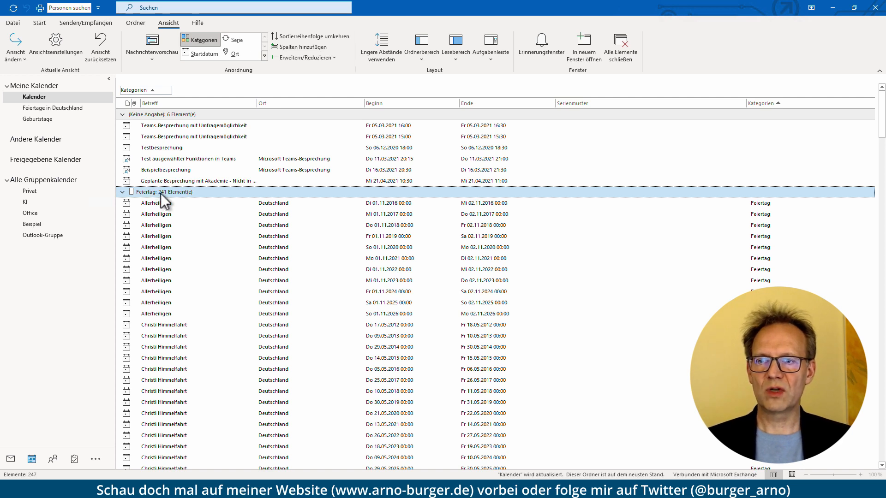
left_click_drag(160, 193, 70, 132)
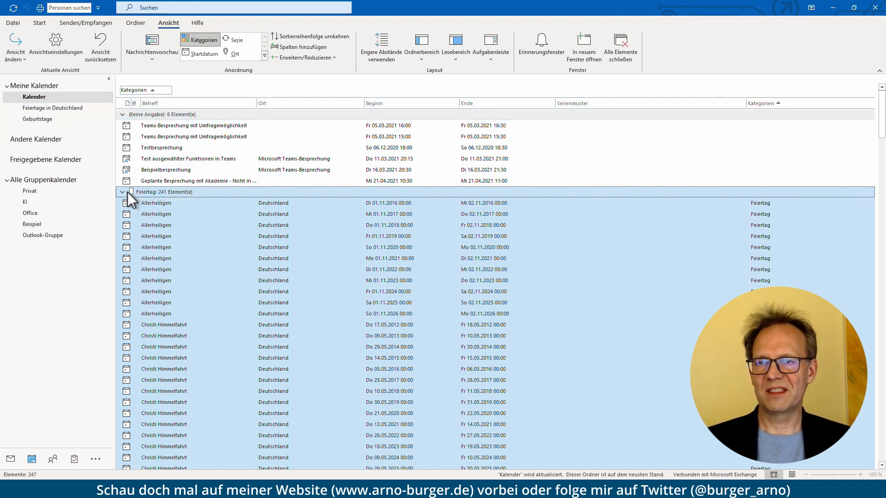
right_click(159, 191)
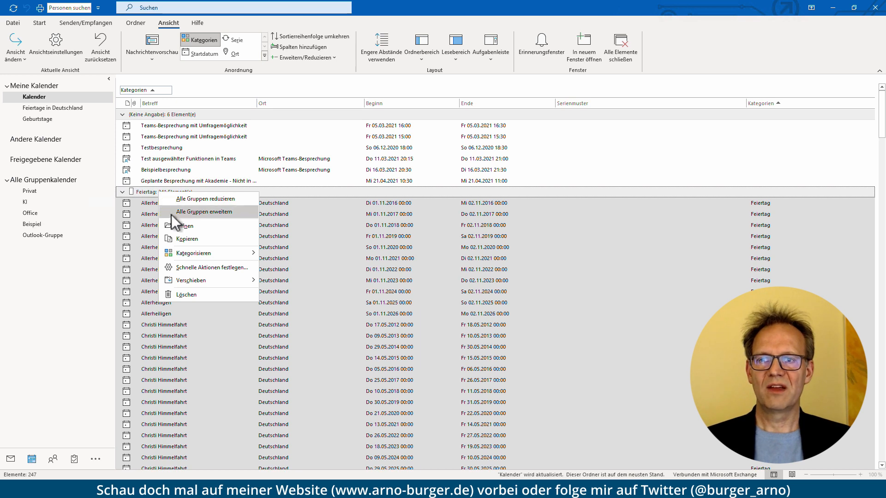
left_click(180, 239)
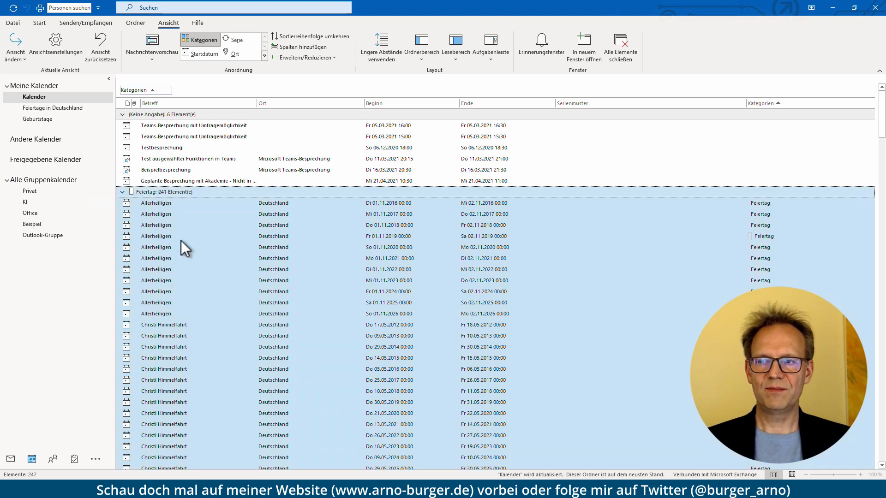
Step: Paste the copied holidays into the Office group calendar and group its list by Kategorien
left_click(24, 214)
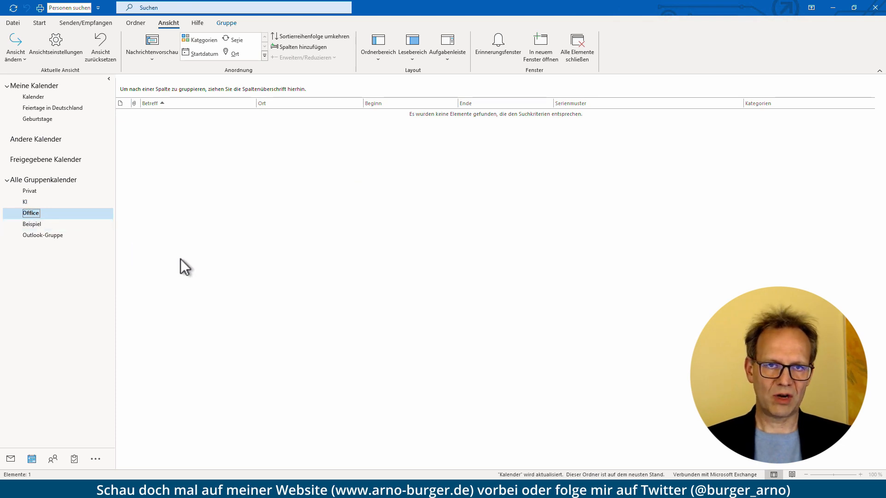
left_click(204, 203)
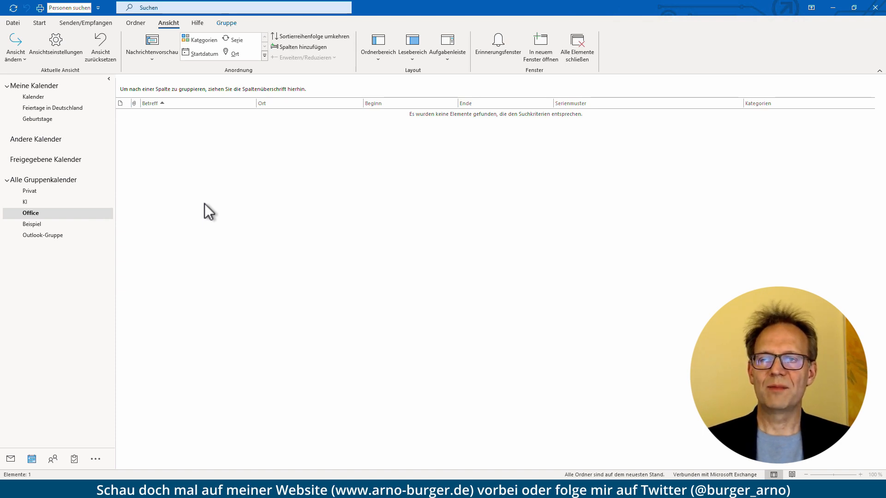
key("ctrl+v")
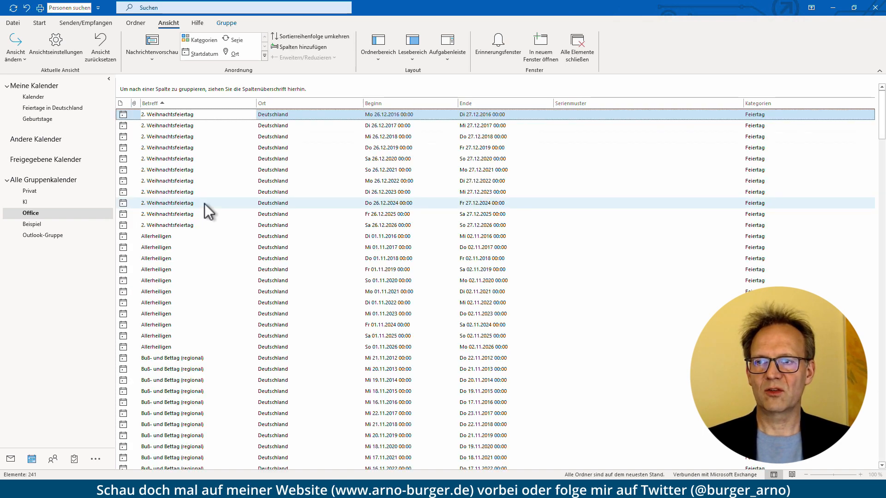
left_click(763, 104)
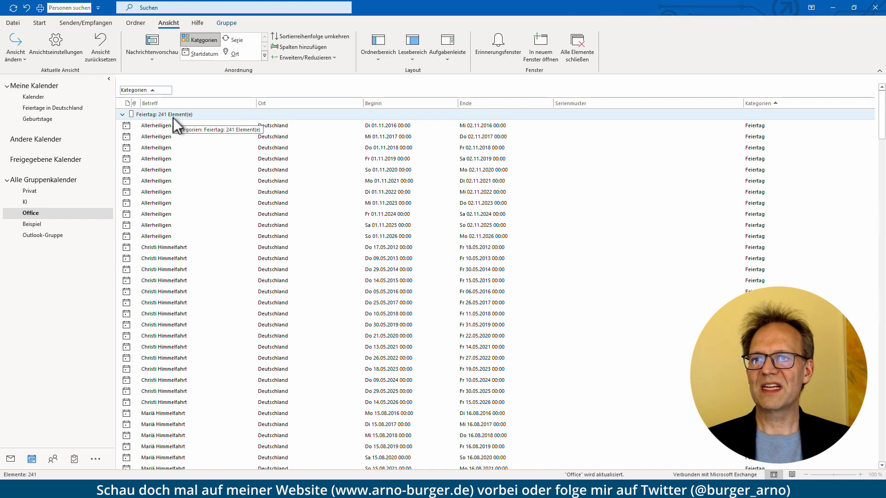
Step: Return the Office calendar to Kalender view at the week of 10–16 May 2021 and show the personal calendar beside it
left_click(17, 58)
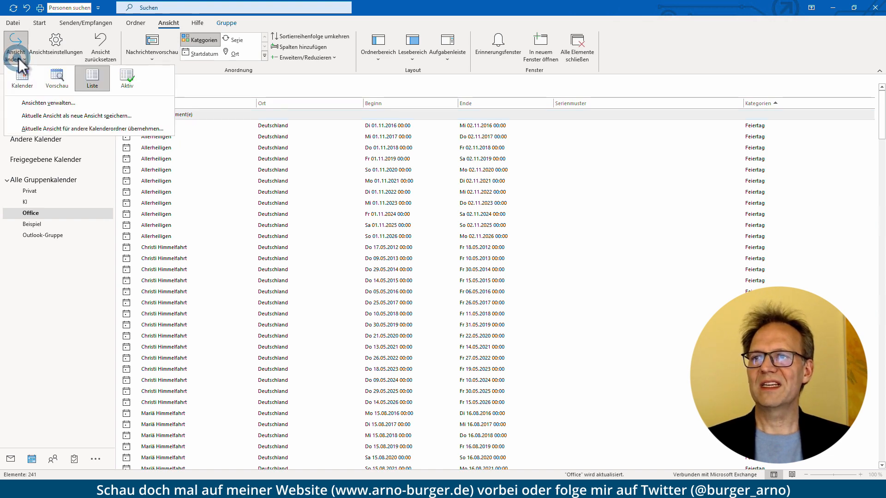
left_click(18, 77)
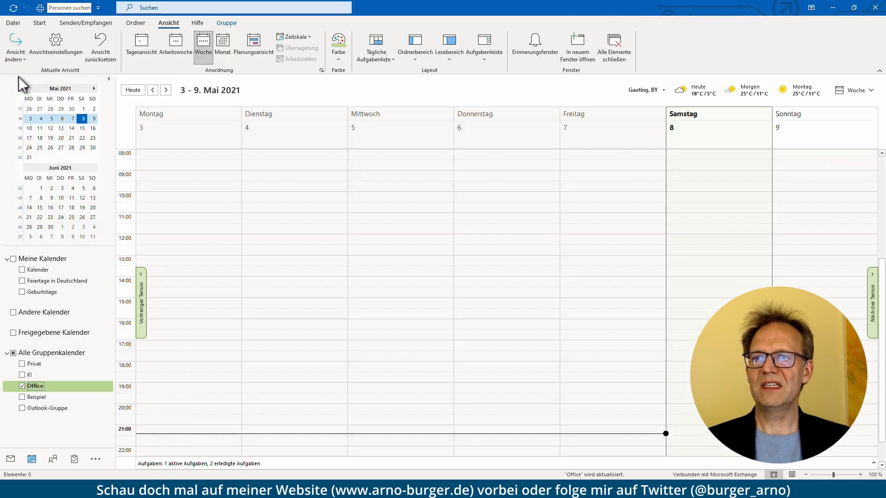
left_click(29, 129)
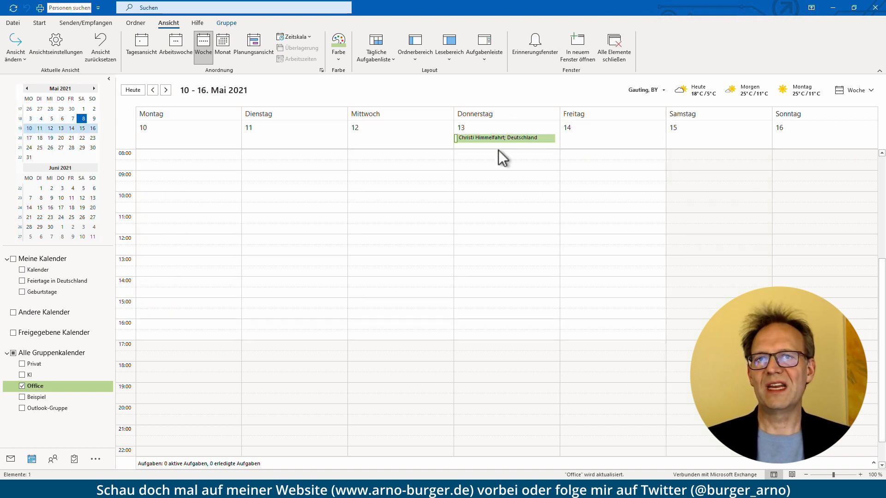
left_click(37, 269)
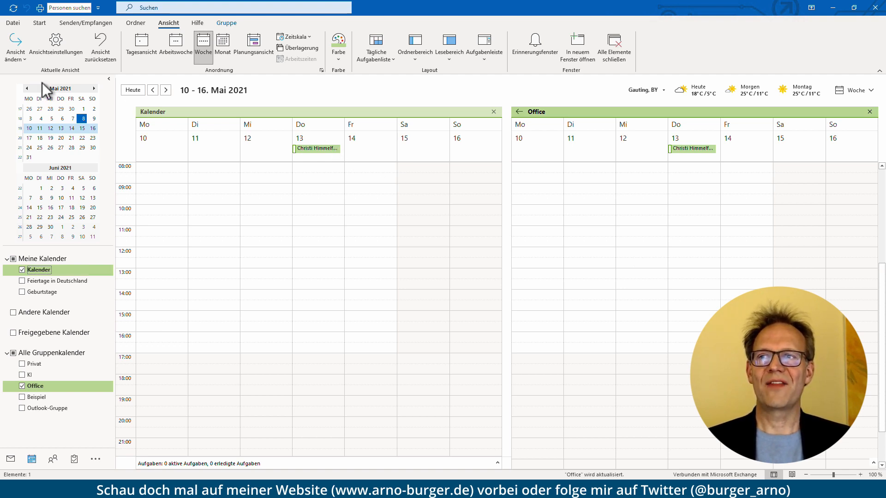
left_click(16, 51)
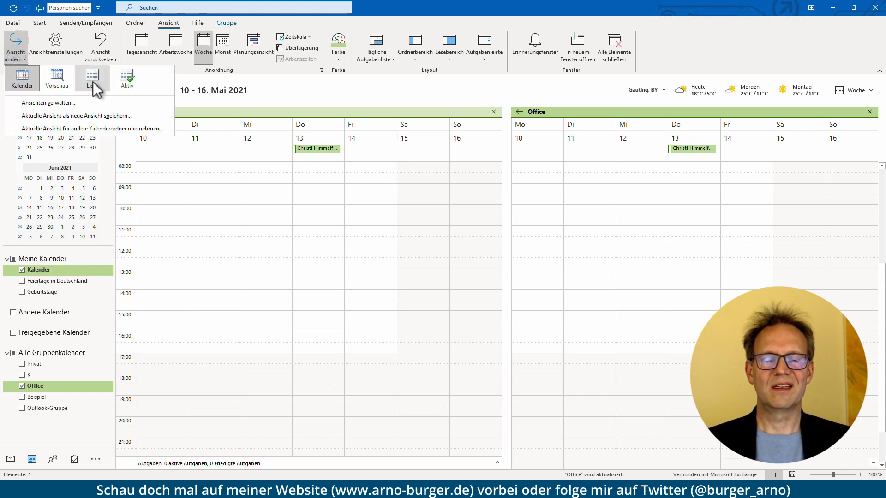
left_click(21, 45)
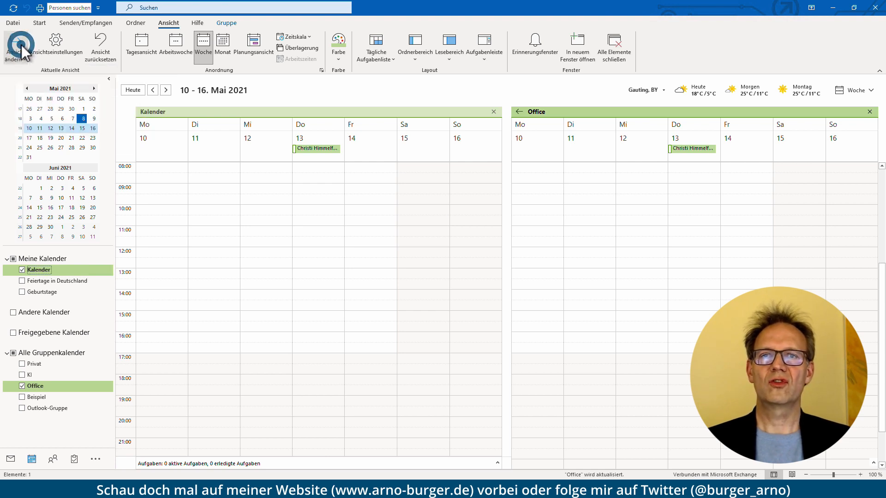